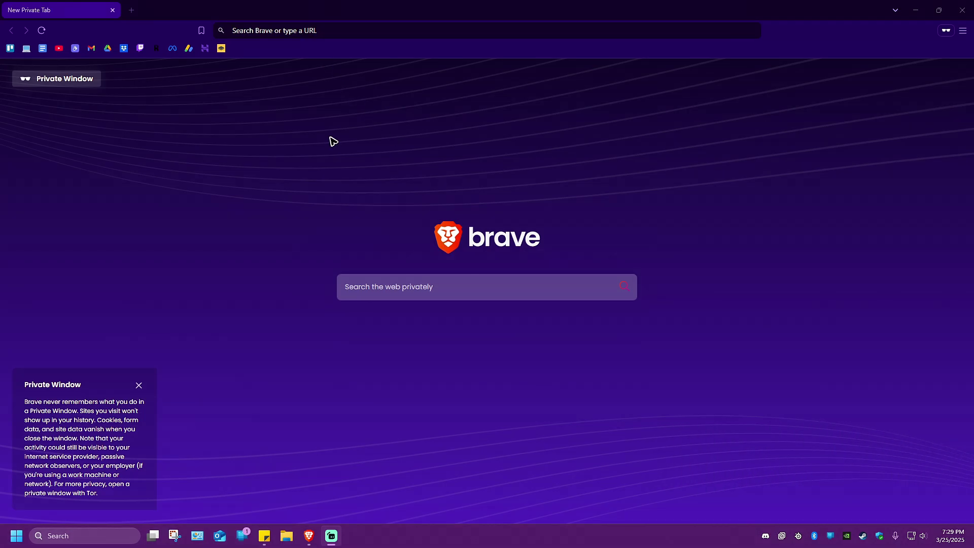
Go to upwork.com from the Brave address bar.
click(274, 31)
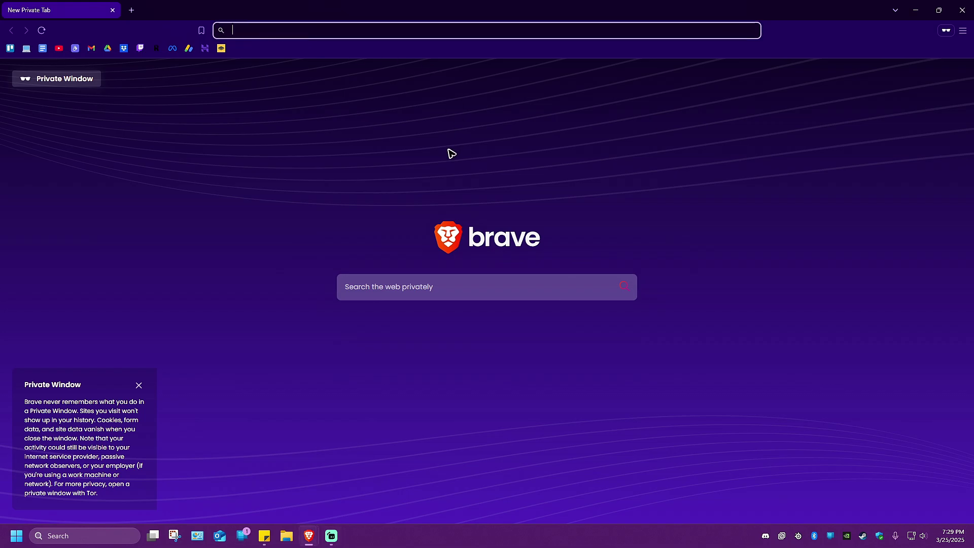
text(upwork.com)
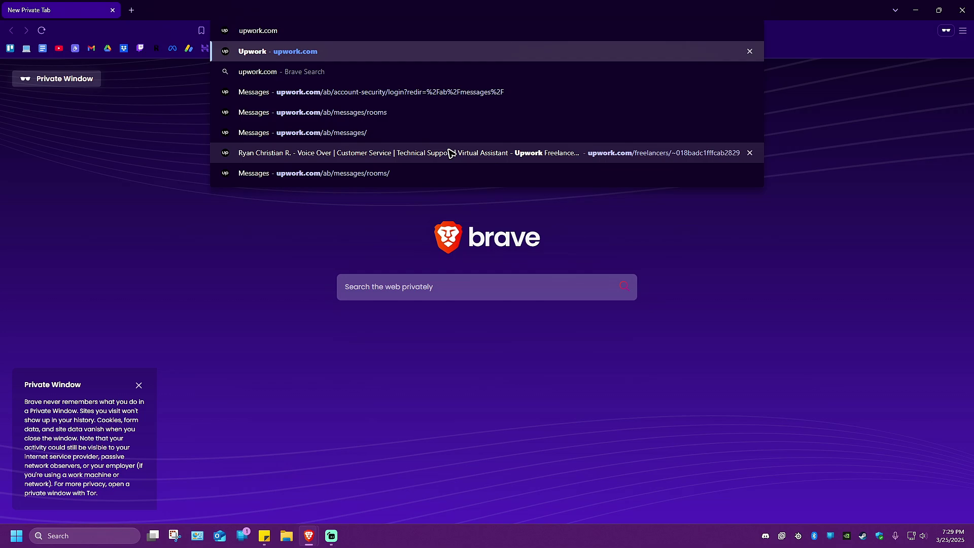
key(Return)
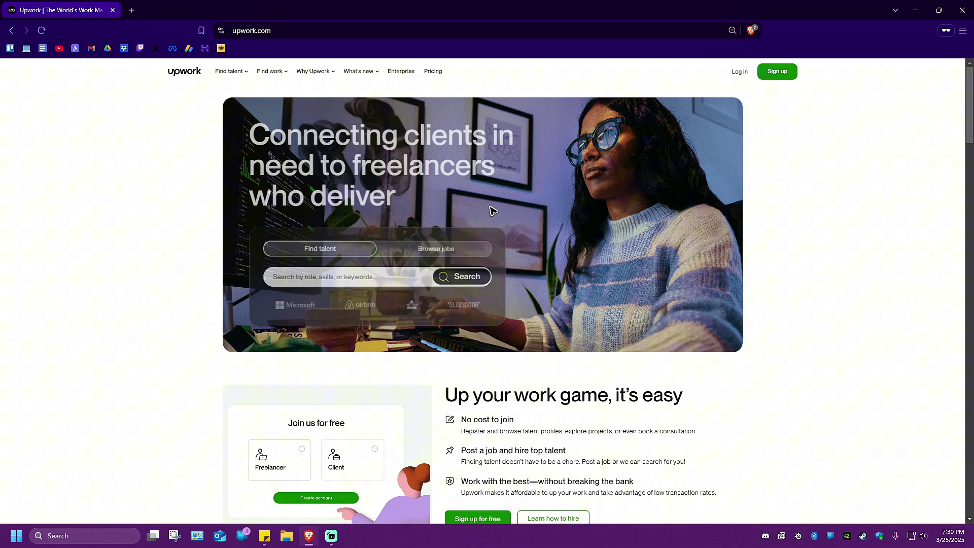
ctrl+scroll(668, 239, up, 2)
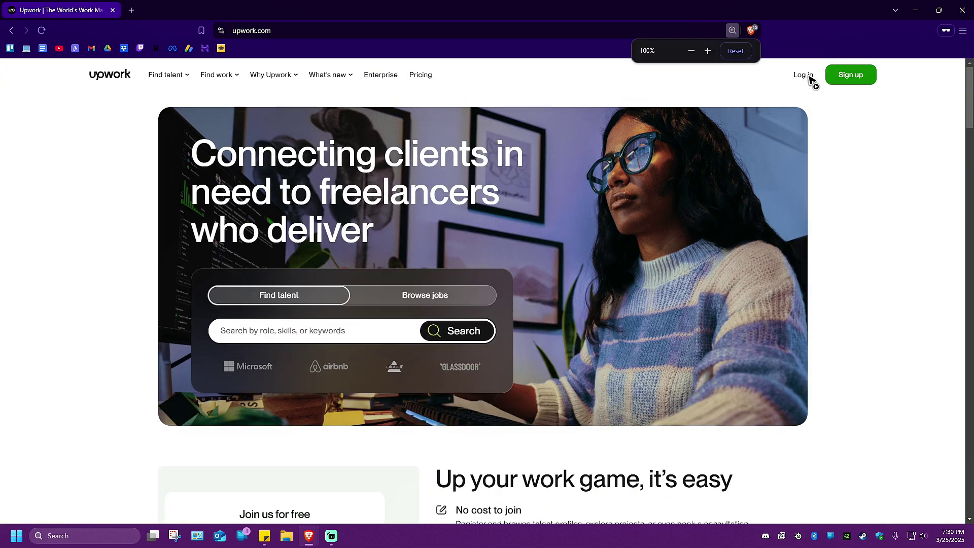
Start sign-up and choose 'I'm a freelancer, looking for work'.
click(851, 74)
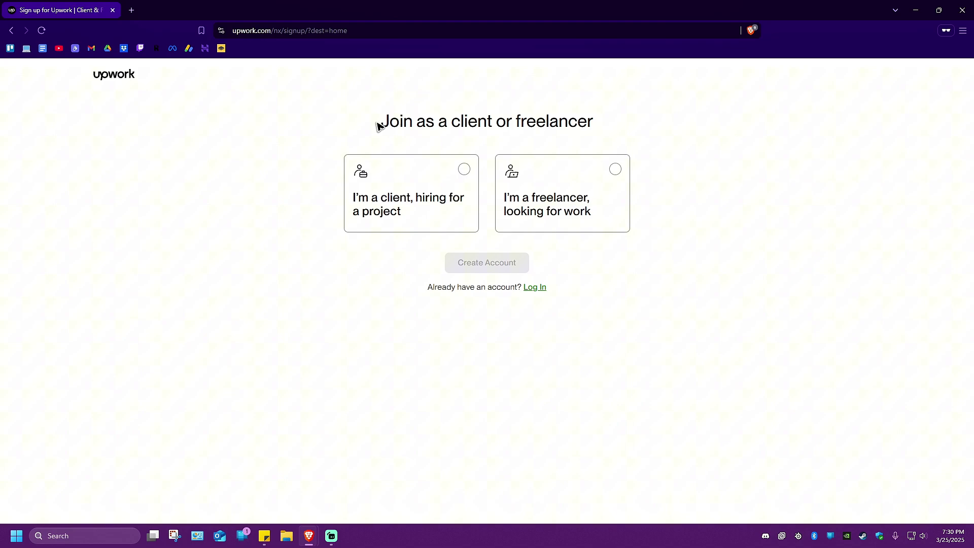
drag(381, 123, 604, 135)
click(745, 195)
click(616, 174)
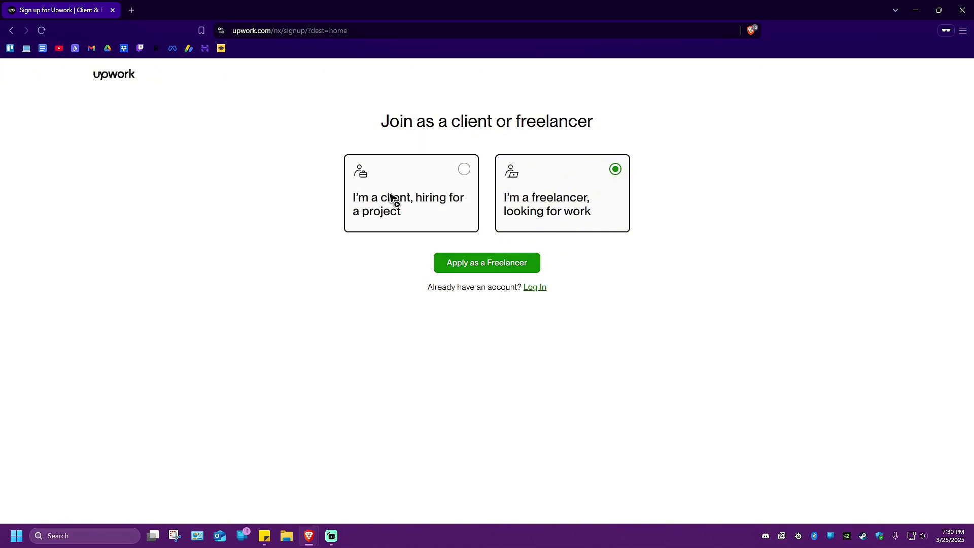
Continue to the freelancer form and fill in first name and email.
click(510, 266)
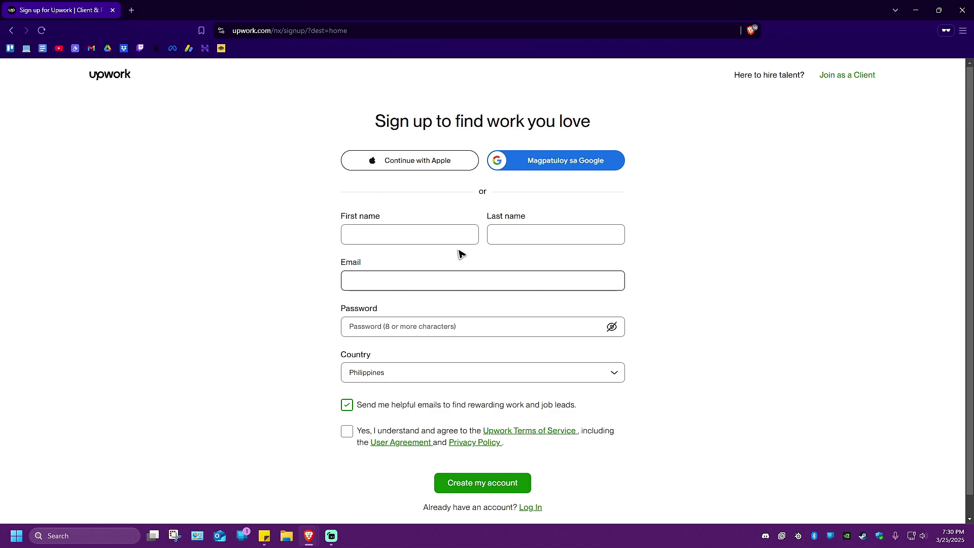
click(439, 242)
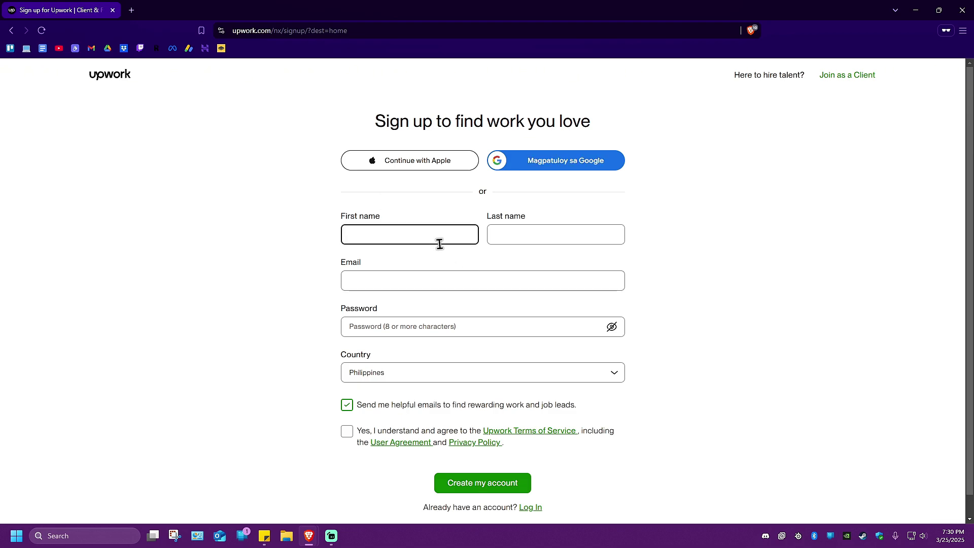
click(368, 278)
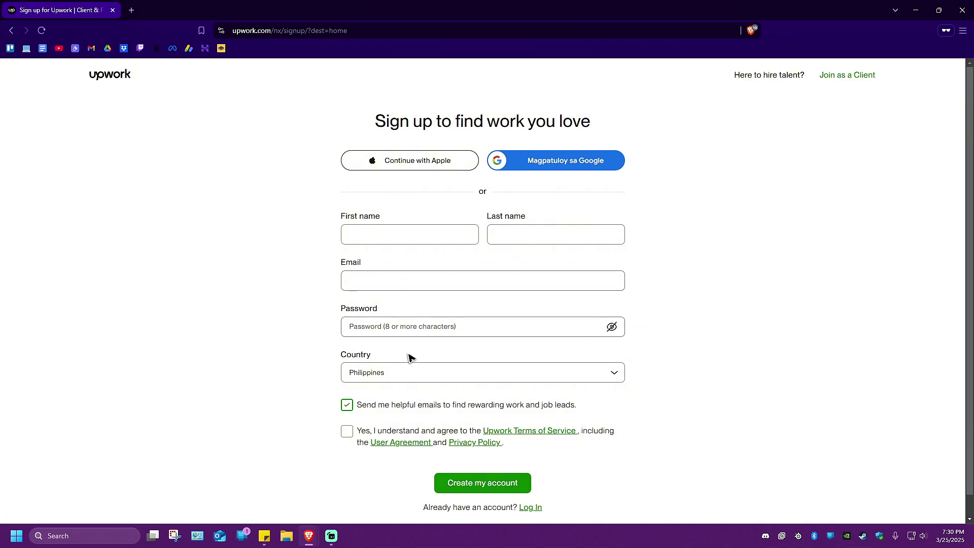
Decline helpful job-lead emails, accept the terms and create the account.
click(348, 409)
click(349, 407)
click(399, 236)
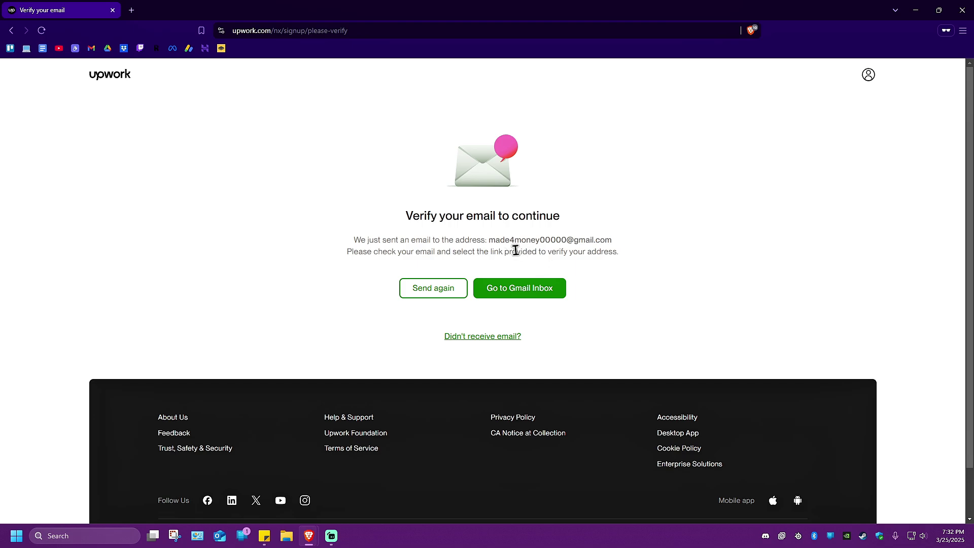
Wait on the 'Verify your email to continue' page for the new account.
drag(561, 240, 591, 241)
click(704, 297)
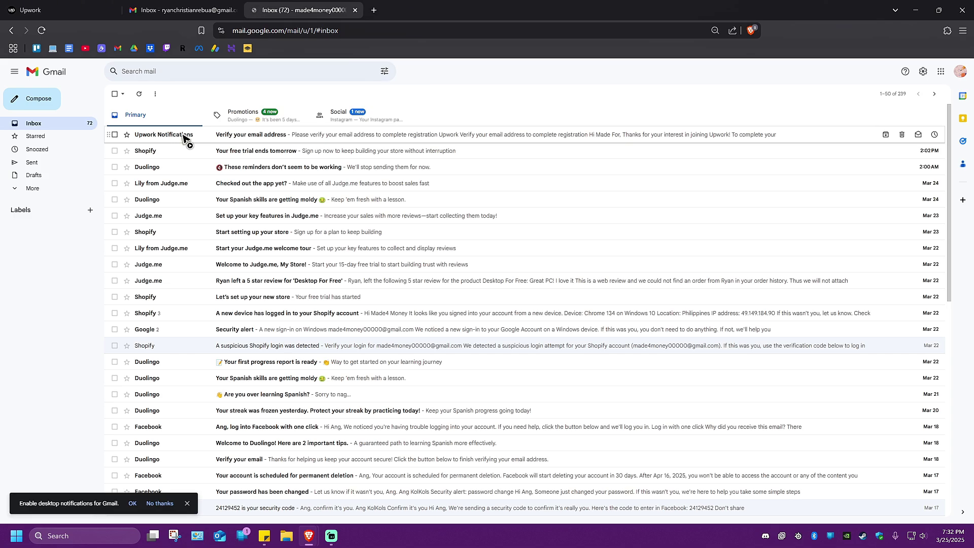
Open the Upwork Notifications email in Gmail to verify the address.
click(206, 135)
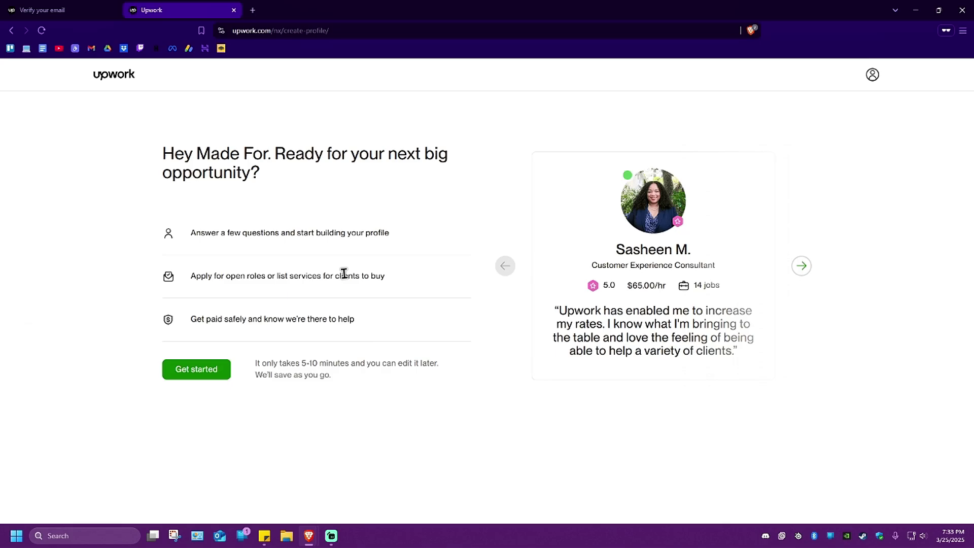
click(873, 76)
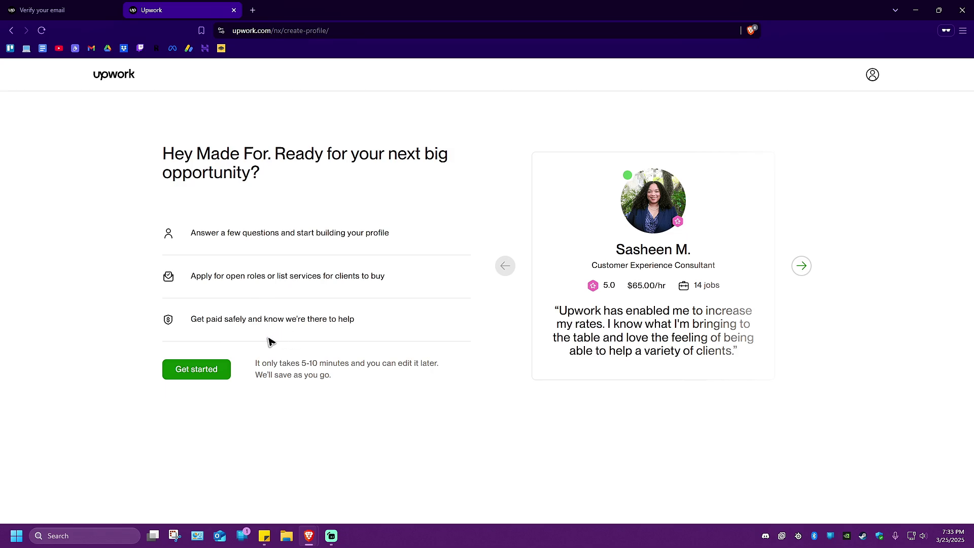
drag(191, 232, 356, 232)
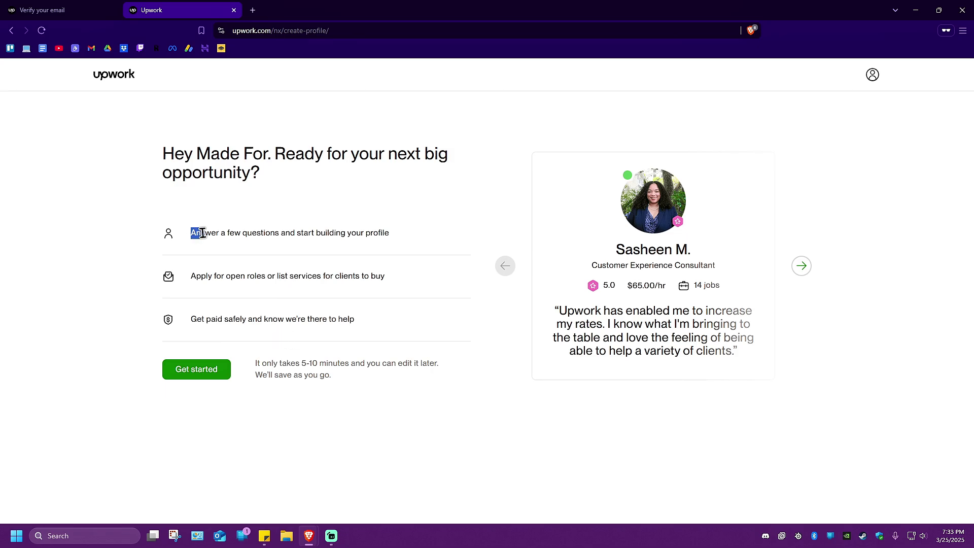
click(314, 271)
drag(190, 278, 387, 287)
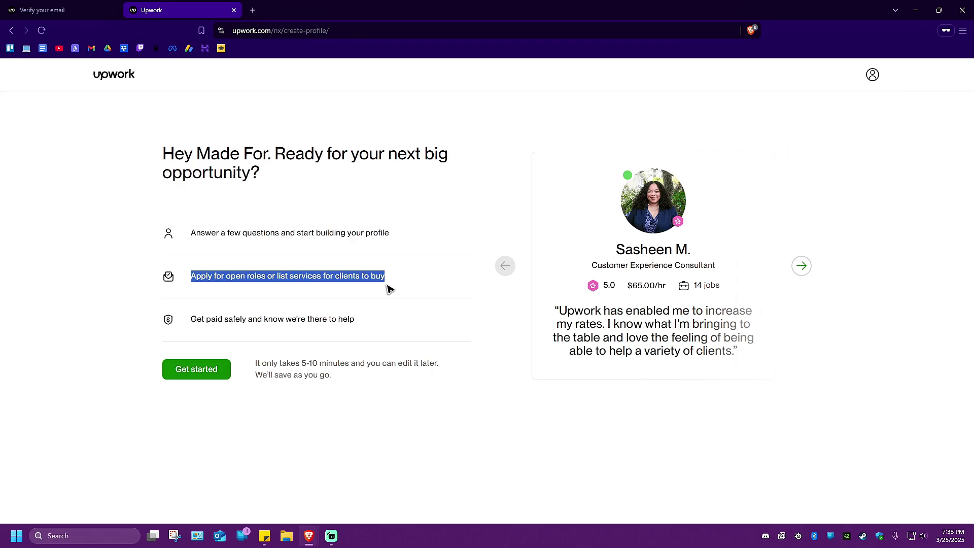
click(354, 312)
drag(191, 319, 378, 321)
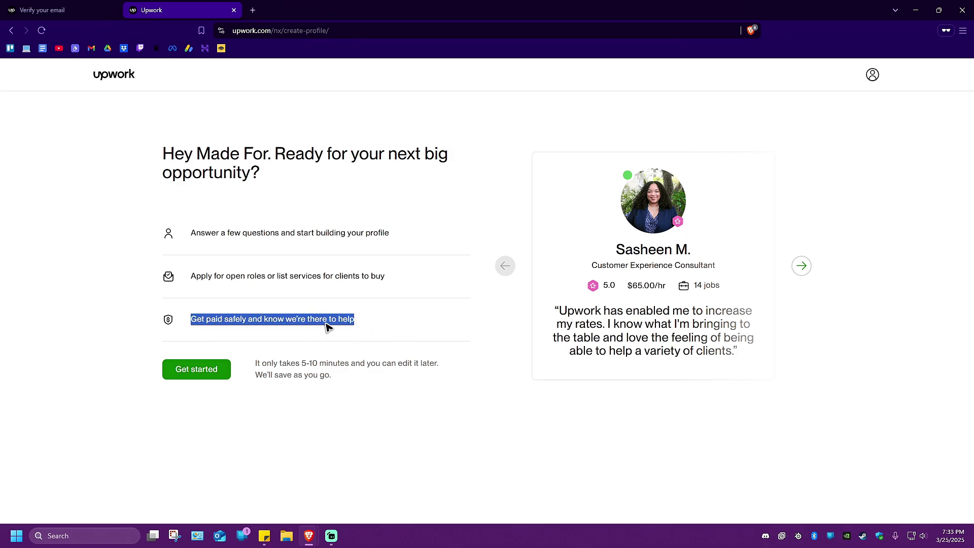
click(373, 328)
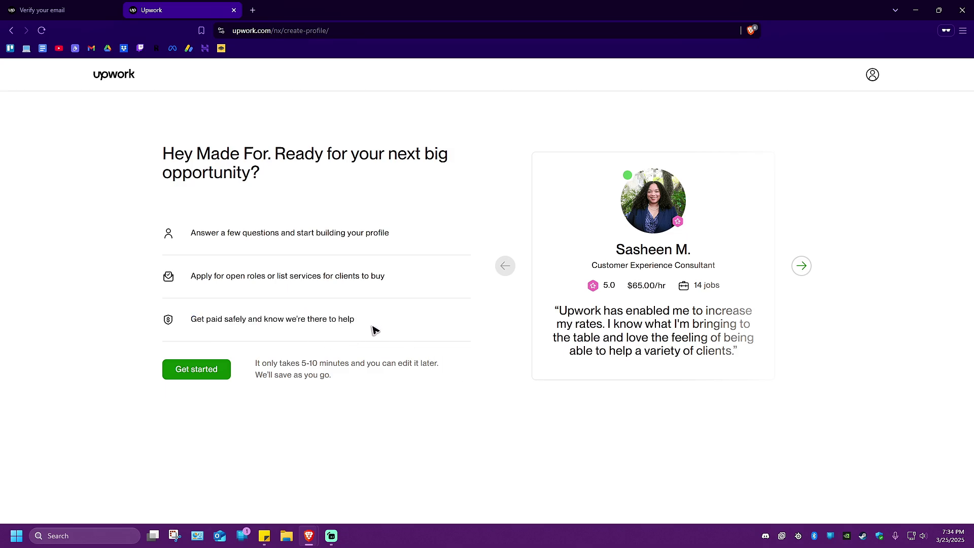